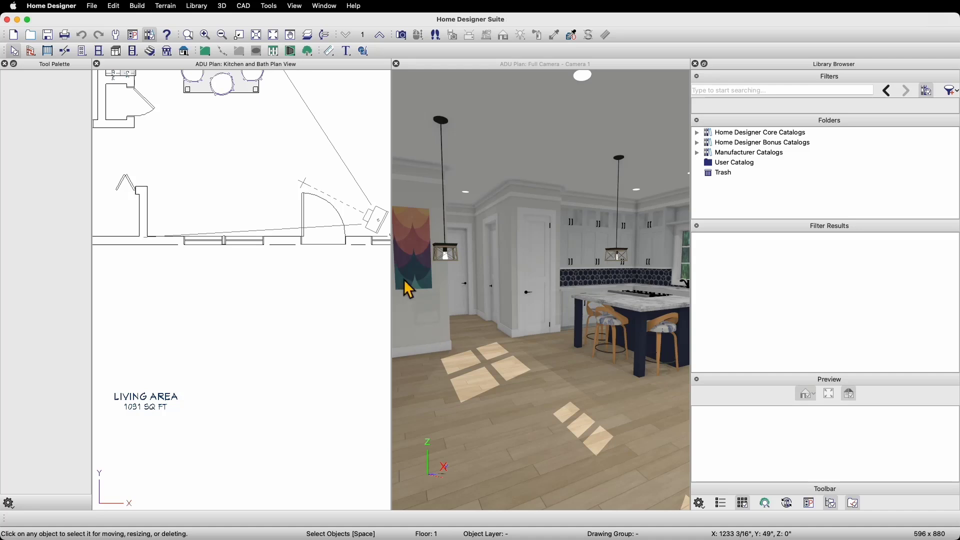
Step: Redraw the display and toggle the library browser, its panel list and catalog folders back to their original state
{"action": "left_click", "coordinate": [295, 6]}
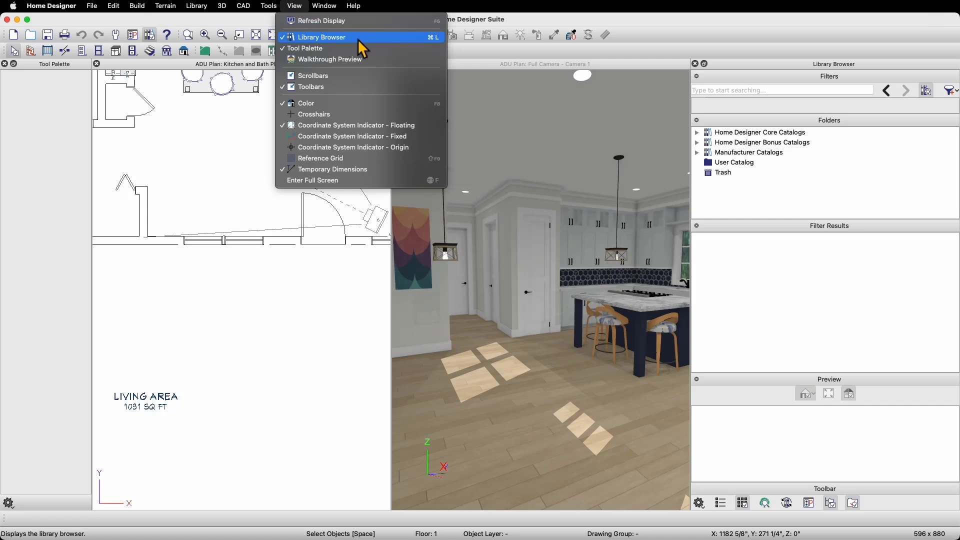
{"action": "left_click", "coordinate": [311, 20]}
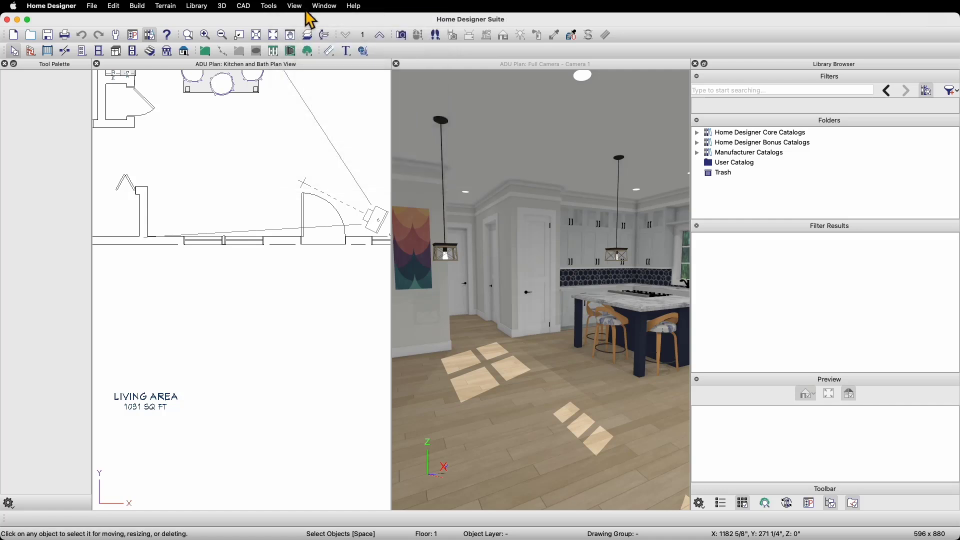
{"action": "left_click", "coordinate": [149, 36]}
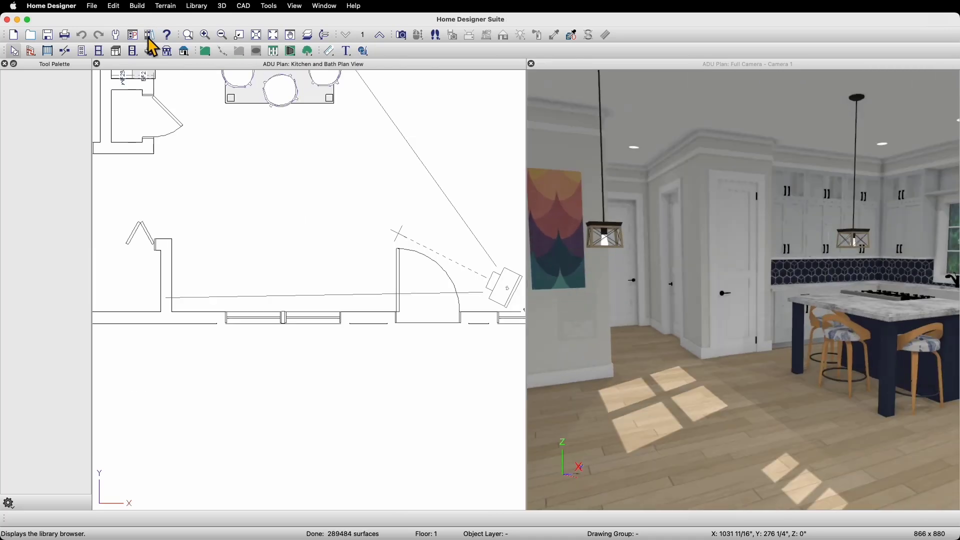
{"action": "left_click", "coordinate": [149, 36]}
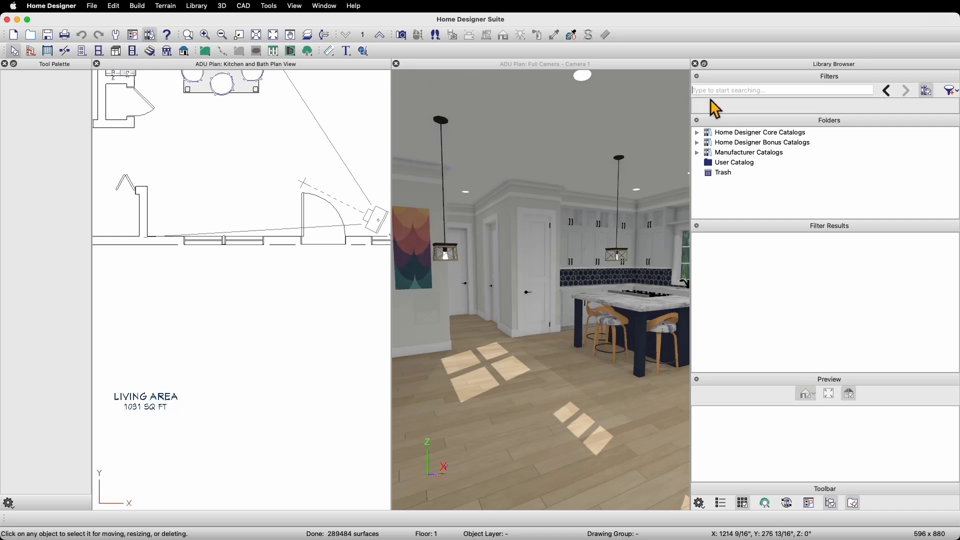
{"action": "left_click", "coordinate": [703, 506]}
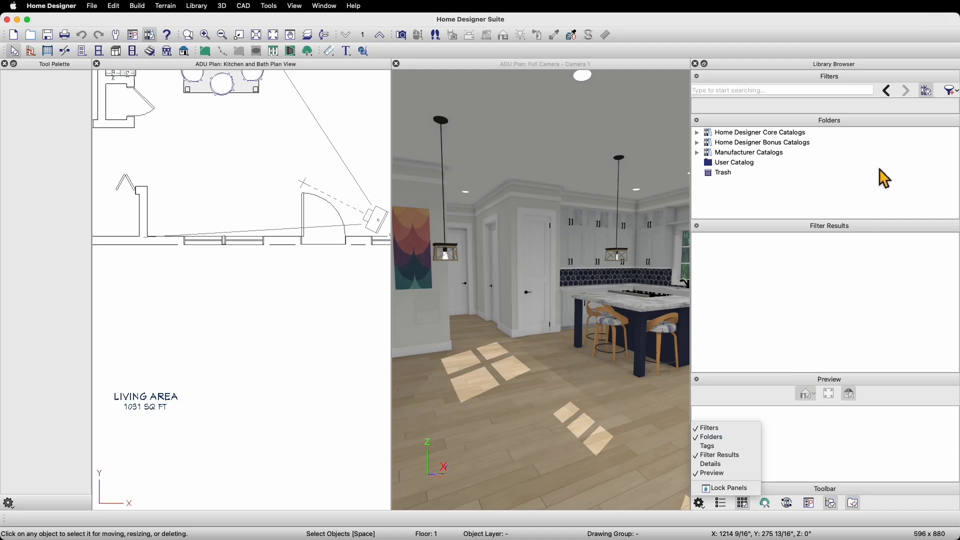
{"action": "left_click", "coordinate": [911, 116]}
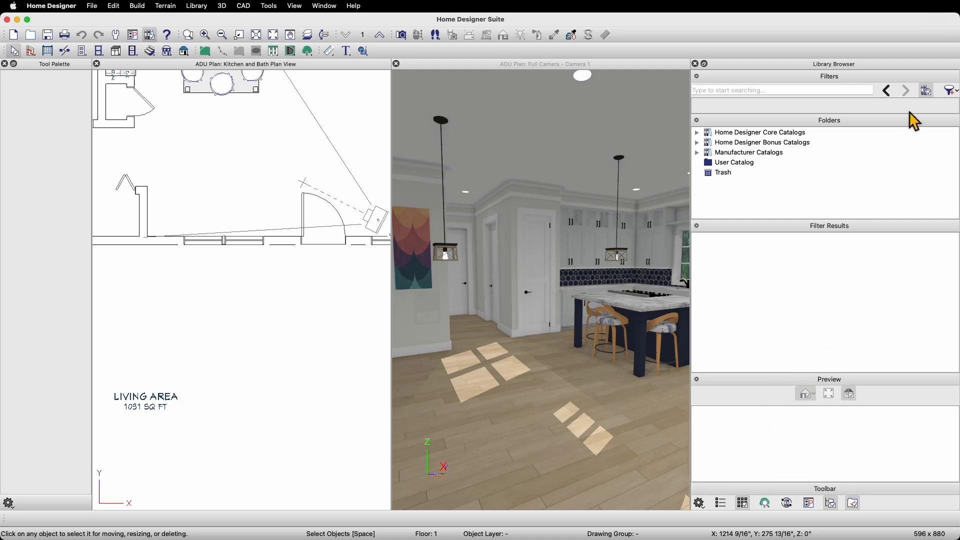
{"action": "left_click", "coordinate": [928, 92]}
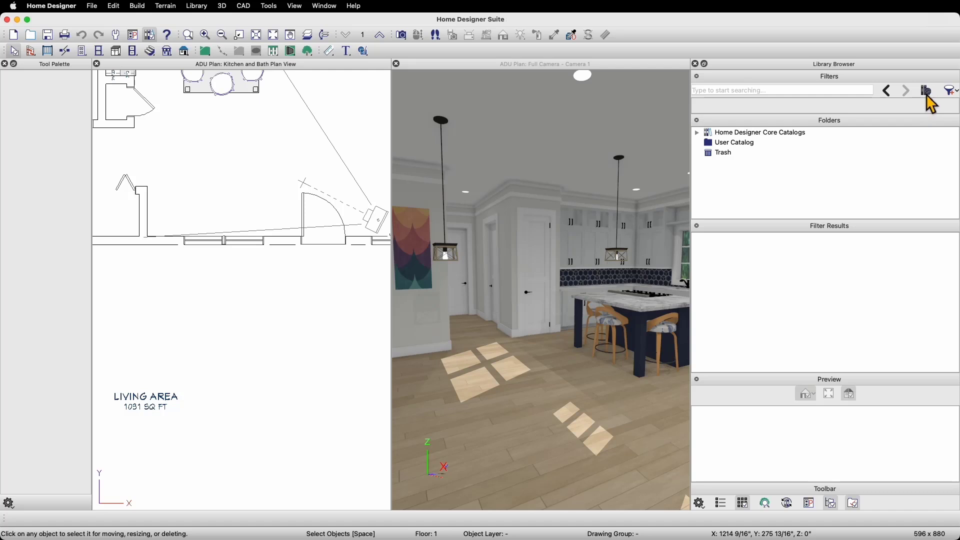
{"action": "left_click", "coordinate": [927, 93]}
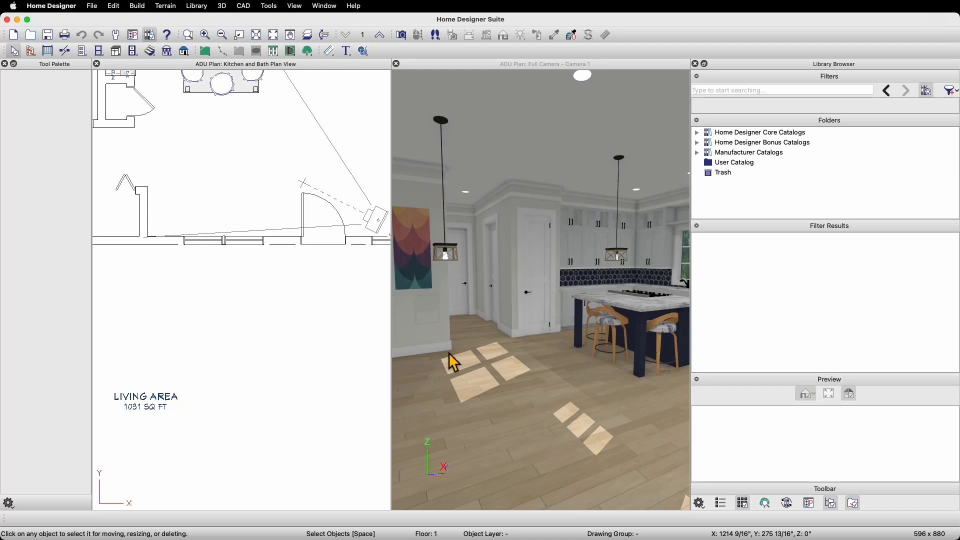
Step: Search the library for 'Dining Table' and place a Shaker Pedestal Table in the kitchen's open floor
{"action": "left_click", "coordinate": [743, 94]}
{"action": "type", "text": "Dining Table"}
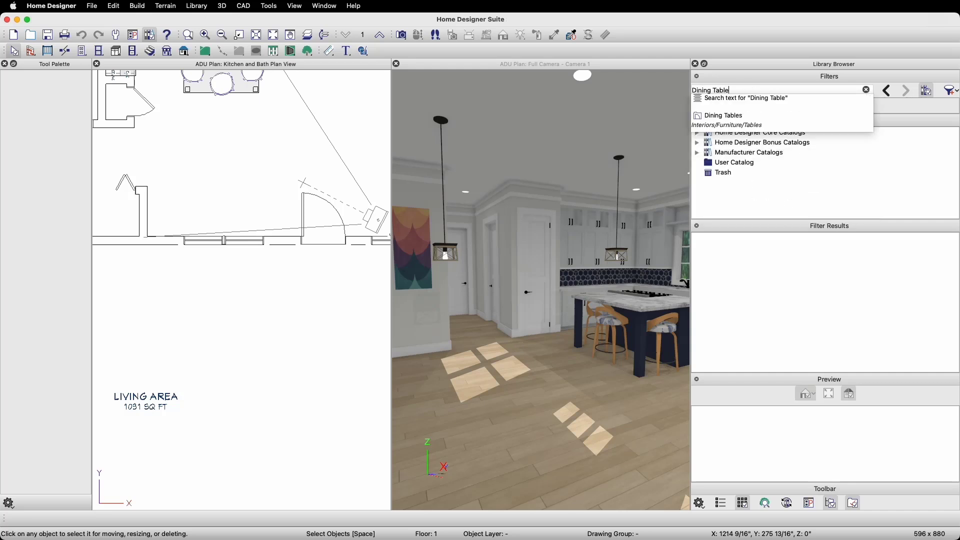
{"action": "left_click", "coordinate": [752, 98]}
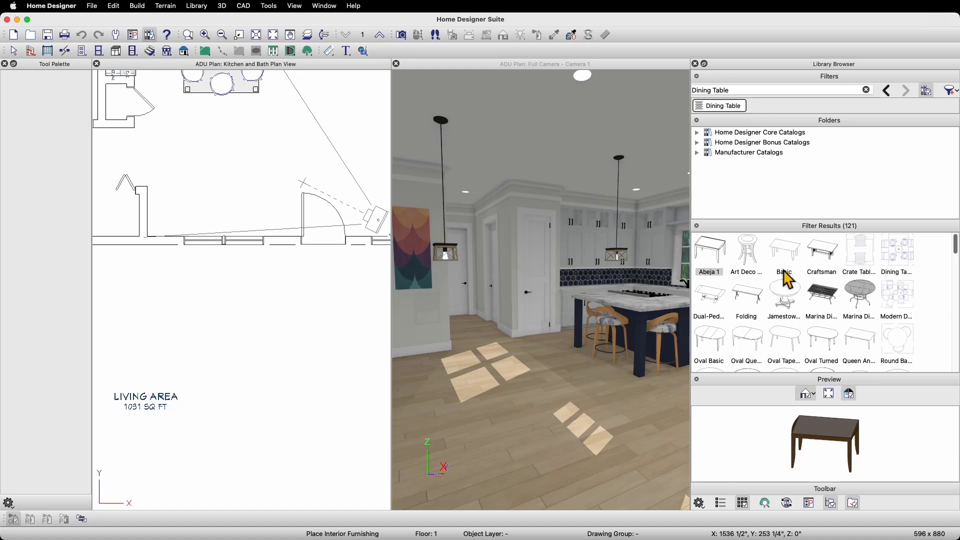
{"action": "scroll", "coordinate": [792, 280], "scroll_direction": "down", "scroll_amount": 2}
{"action": "scroll", "coordinate": [793, 280], "scroll_direction": "down", "scroll_amount": 3}
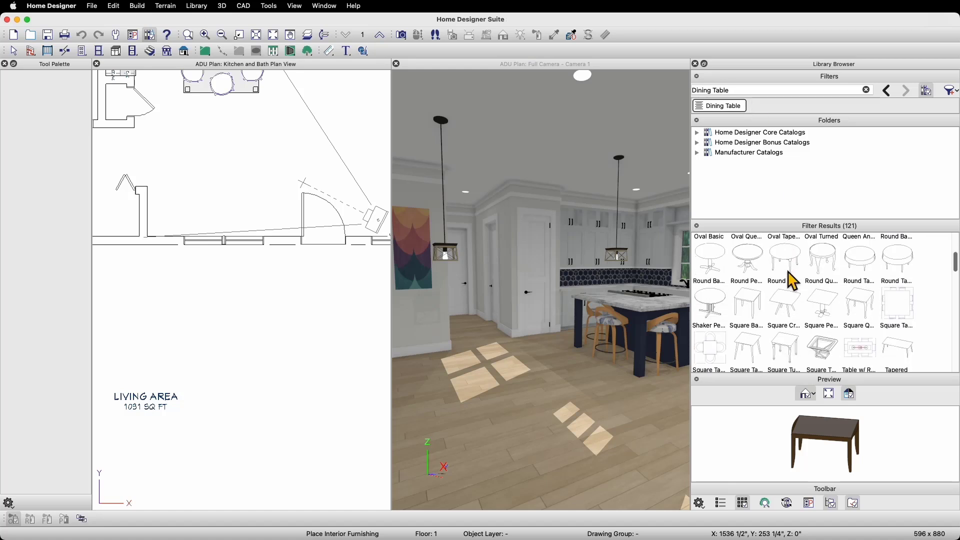
{"action": "left_click", "coordinate": [723, 306]}
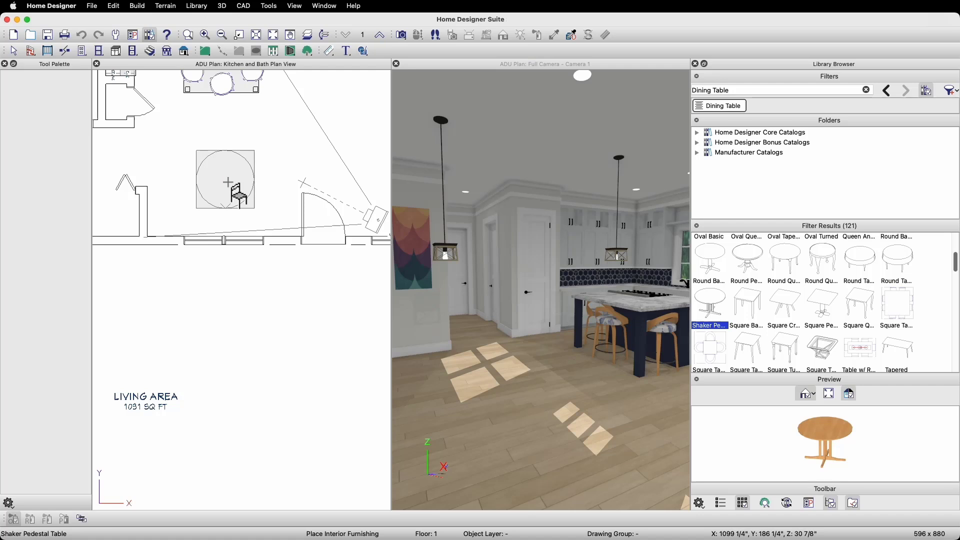
{"action": "left_click", "coordinate": [228, 182]}
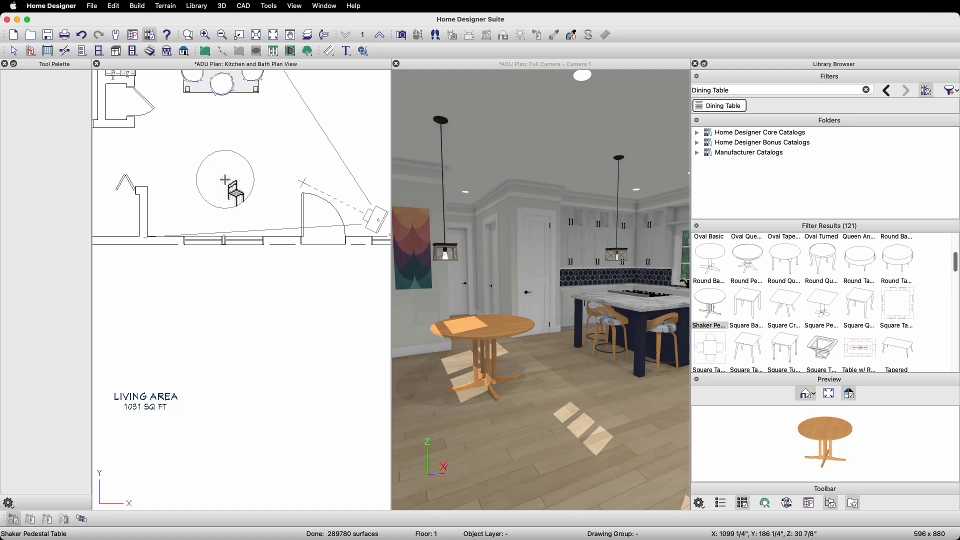
Step: Replace the 'Dining Table' search with a 'type: fu' Furnishings Interior filter and remove the Dining Table chip
{"action": "left_click_drag", "start_coordinate": [726, 90], "coordinate": [685, 89]}
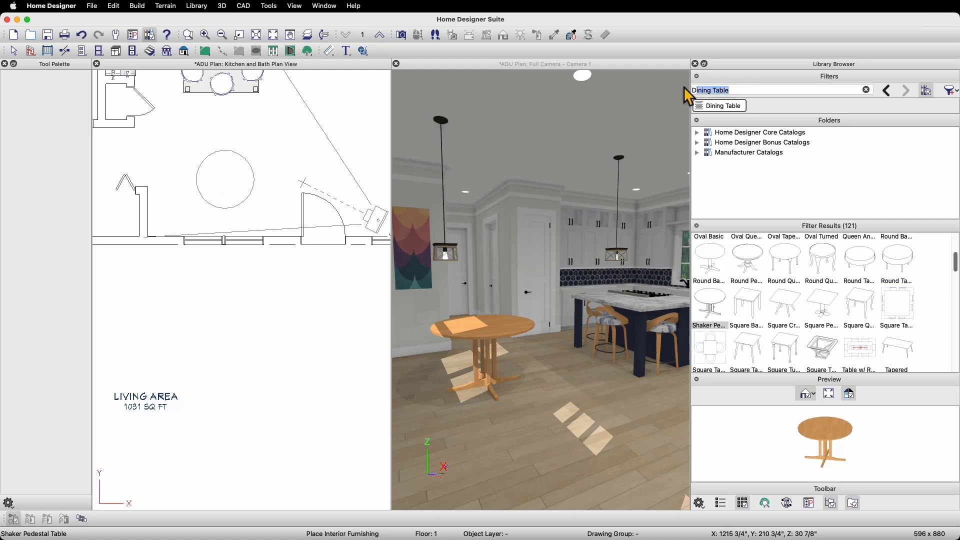
{"action": "type", "text": "typ"}
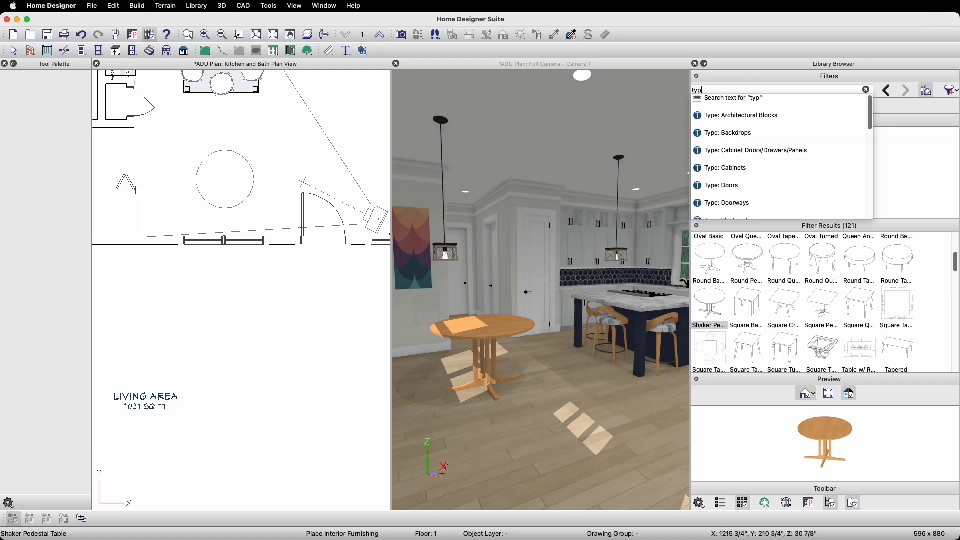
{"action": "type", "text": "e: fu"}
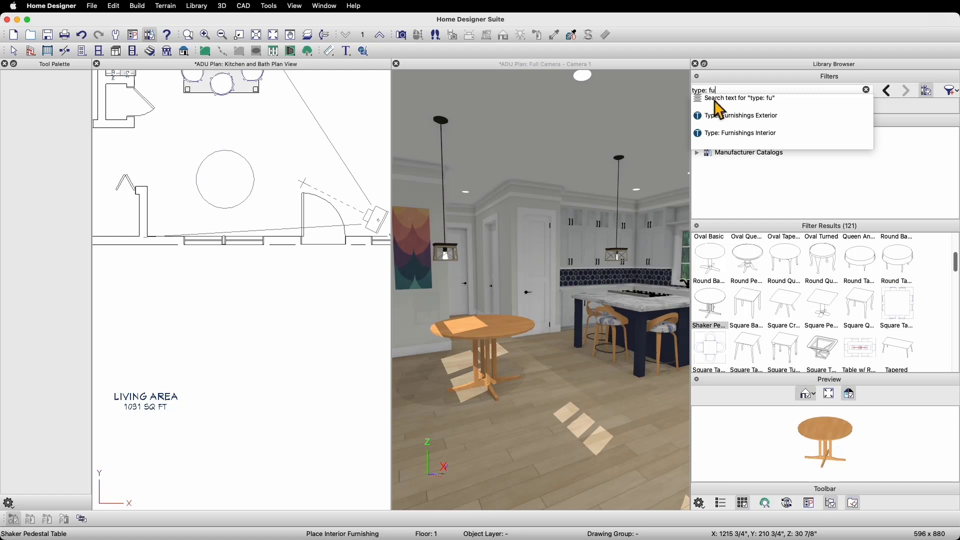
{"action": "left_click", "coordinate": [761, 133]}
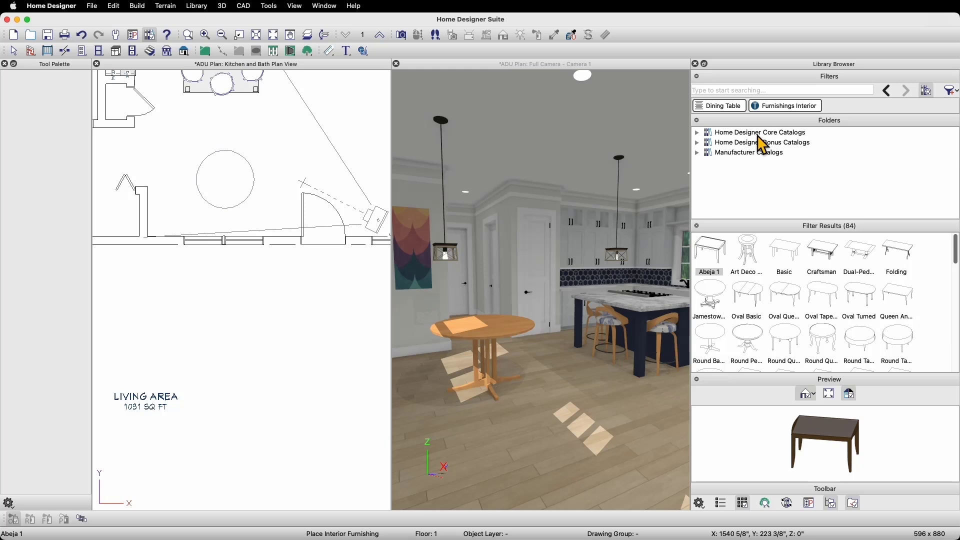
{"action": "left_click", "coordinate": [702, 109]}
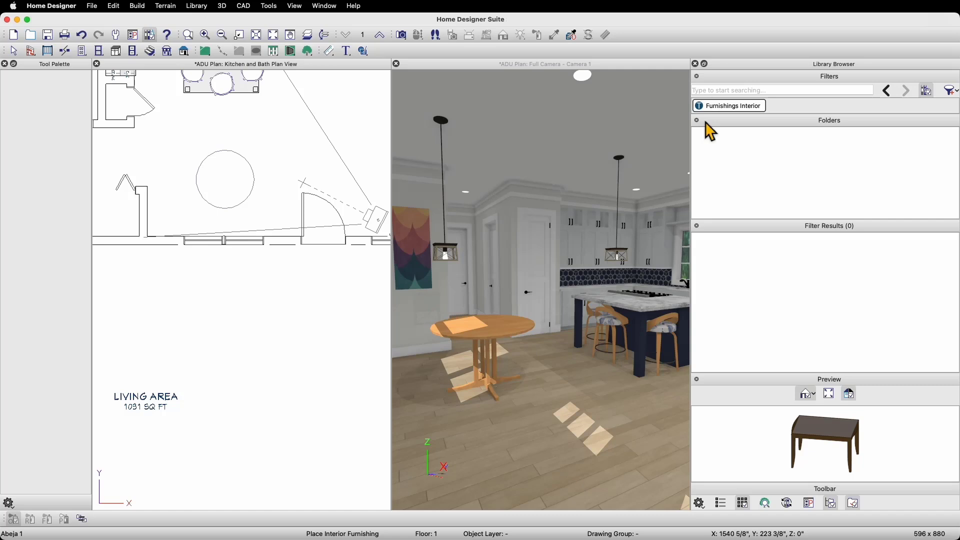
Step: Search 'dining chai' and place two Colonial Side Chairs on either side of the pedestal table
{"action": "type", "text": "dining"}
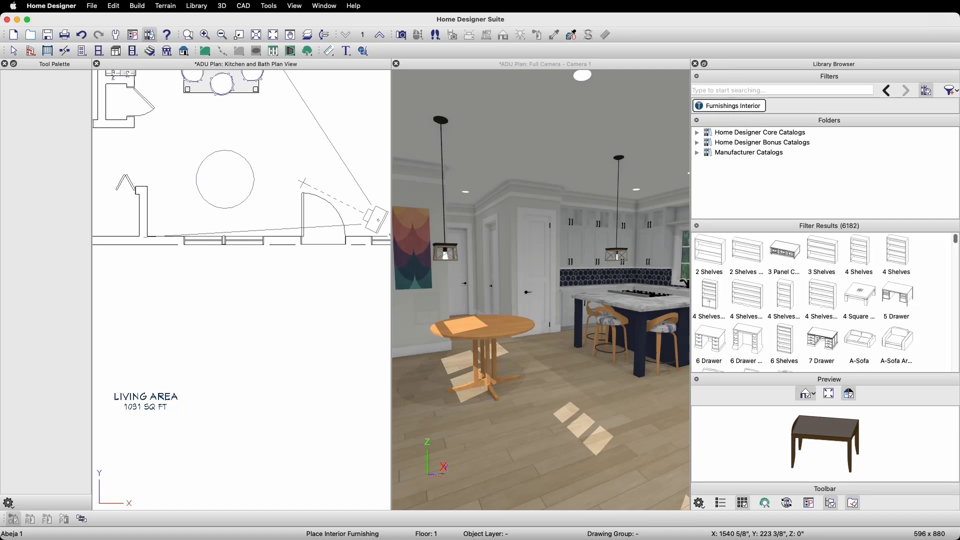
{"action": "type", "text": " chair"}
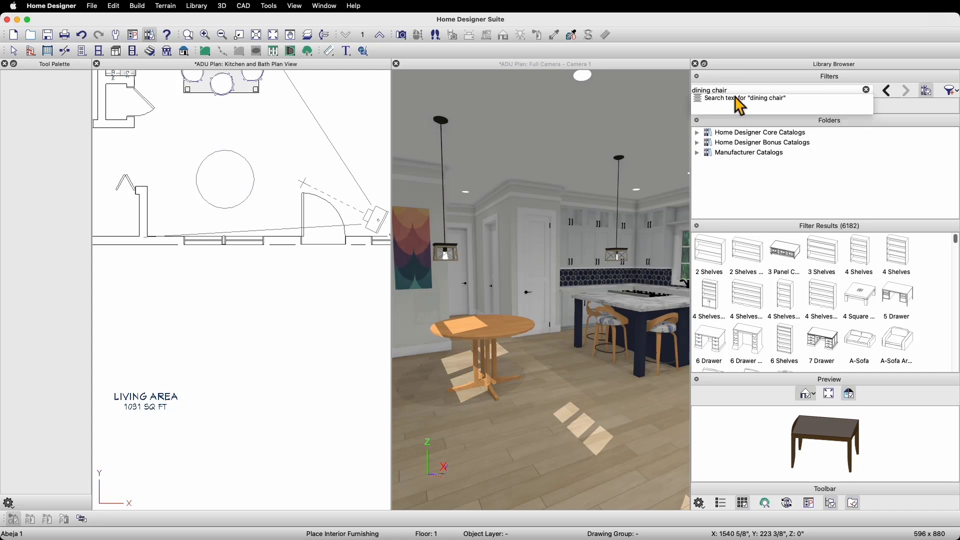
{"action": "left_click", "coordinate": [743, 99]}
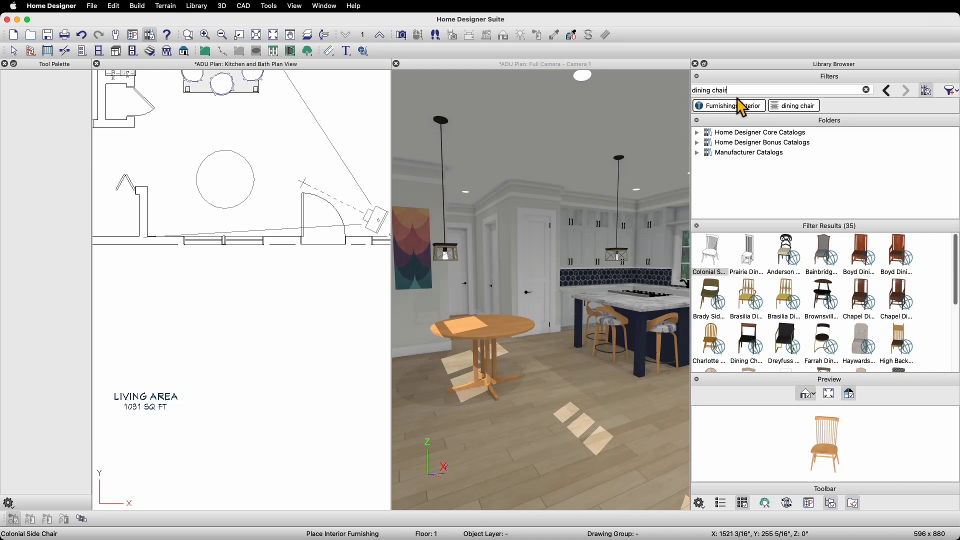
{"action": "left_click", "coordinate": [719, 251]}
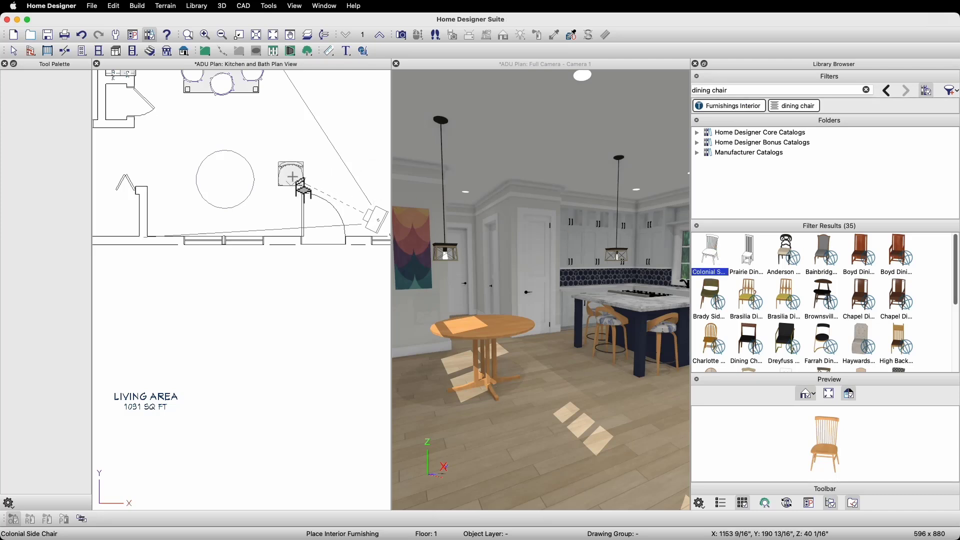
{"action": "left_click", "coordinate": [276, 181]}
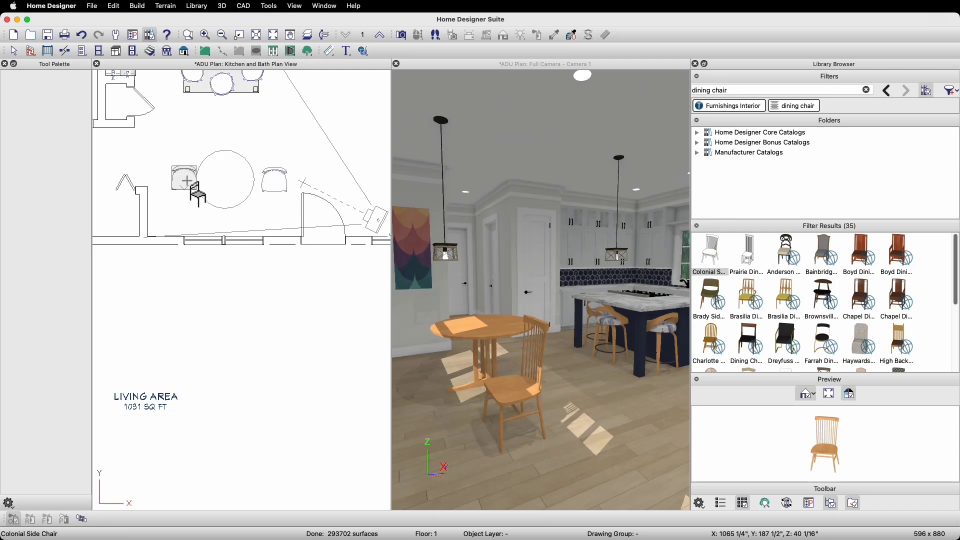
{"action": "left_click", "coordinate": [183, 185]}
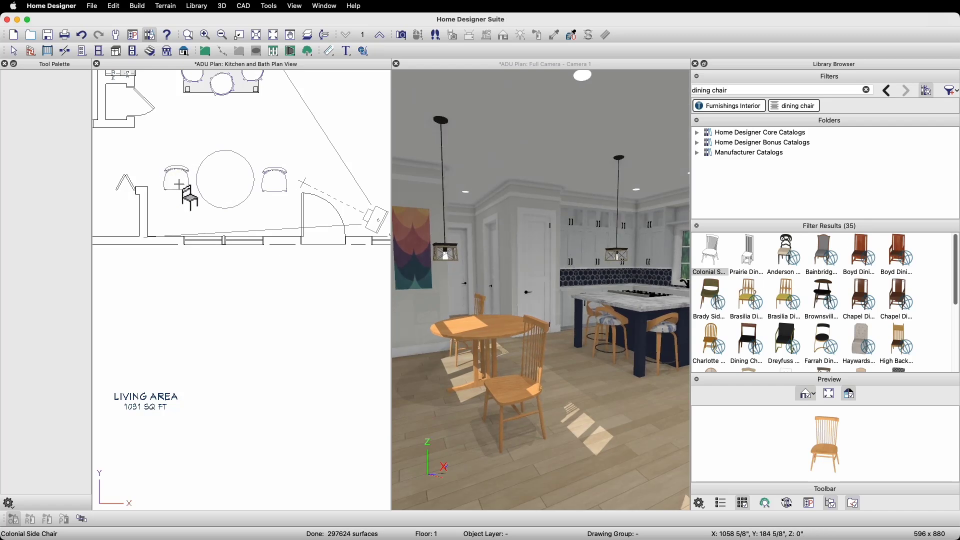
Step: Rotate the left chair 90° and the right chair -90° so both face the table
{"action": "left_click_drag", "start_coordinate": [178, 153], "coordinate": [163, 189]}
{"action": "left_click", "coordinate": [274, 192]}
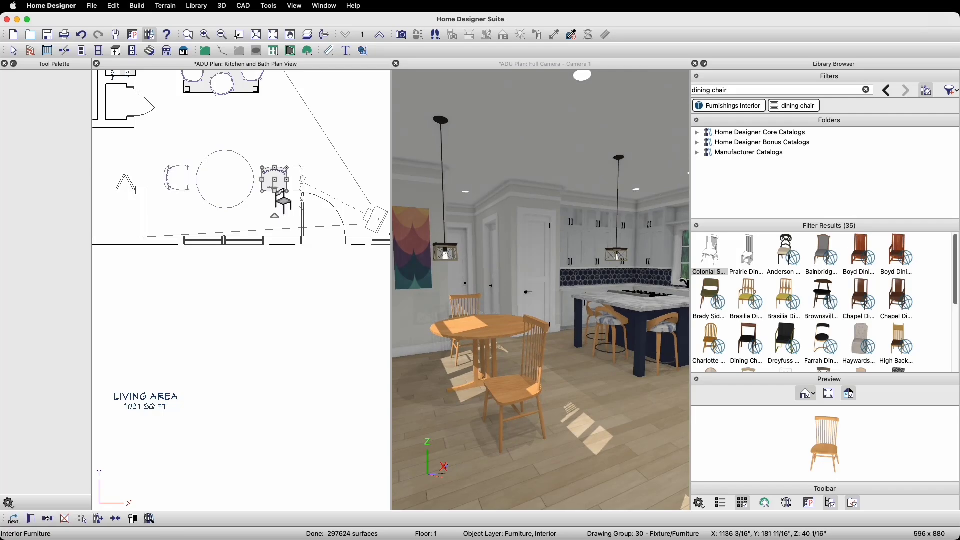
{"action": "left_click_drag", "start_coordinate": [282, 226], "coordinate": [254, 190]}
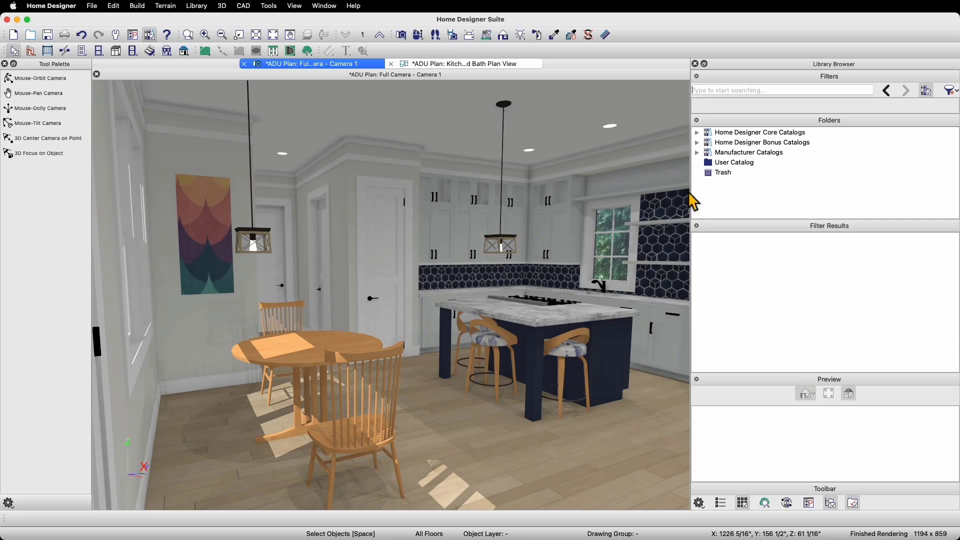
Step: Search 'behr' and apply the Manufacturer: Behr filter to show its 1819 colour swatches
{"action": "left_click", "coordinate": [731, 94]}
{"action": "type", "text": "behr"}
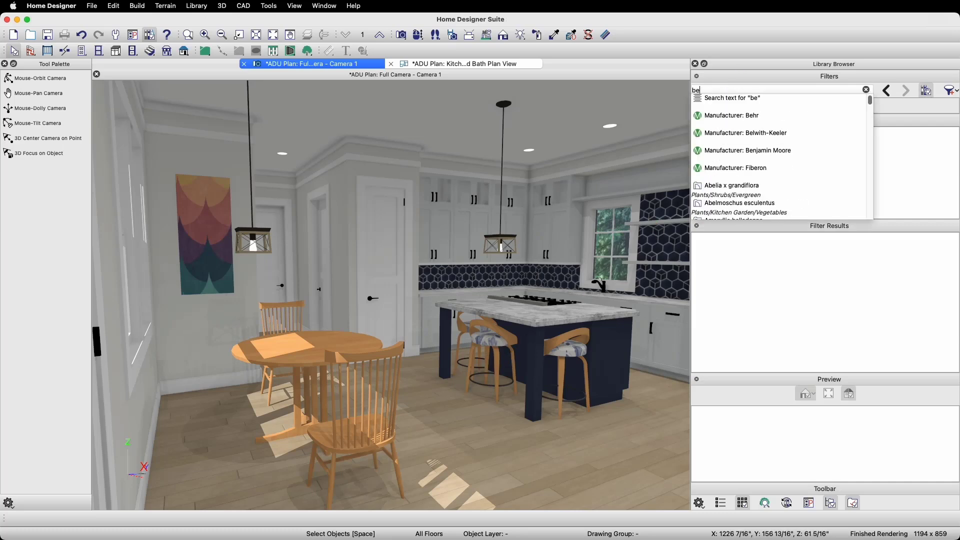
{"action": "left_click", "coordinate": [738, 119]}
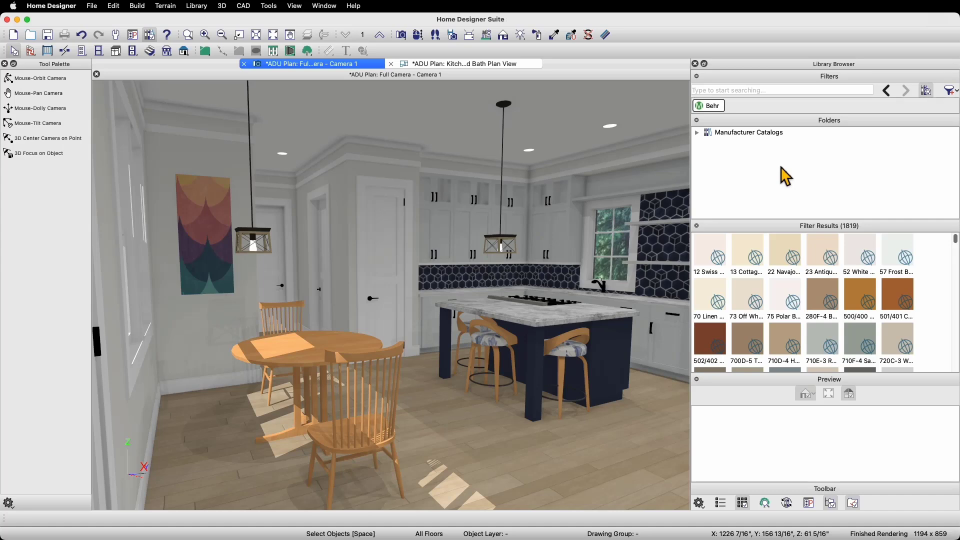
Step: Download the Behr catalog from the 12 Swiss Coffee swatch, signing in with the account e-mail and password
{"action": "left_click", "coordinate": [713, 242]}
{"action": "left_click", "coordinate": [747, 247]}
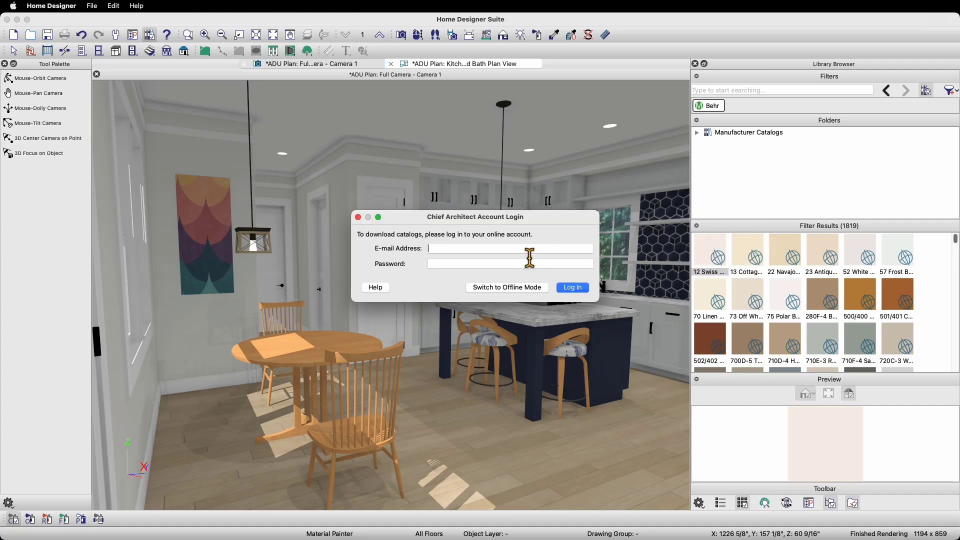
{"action": "type", "text": "user@example.com"}
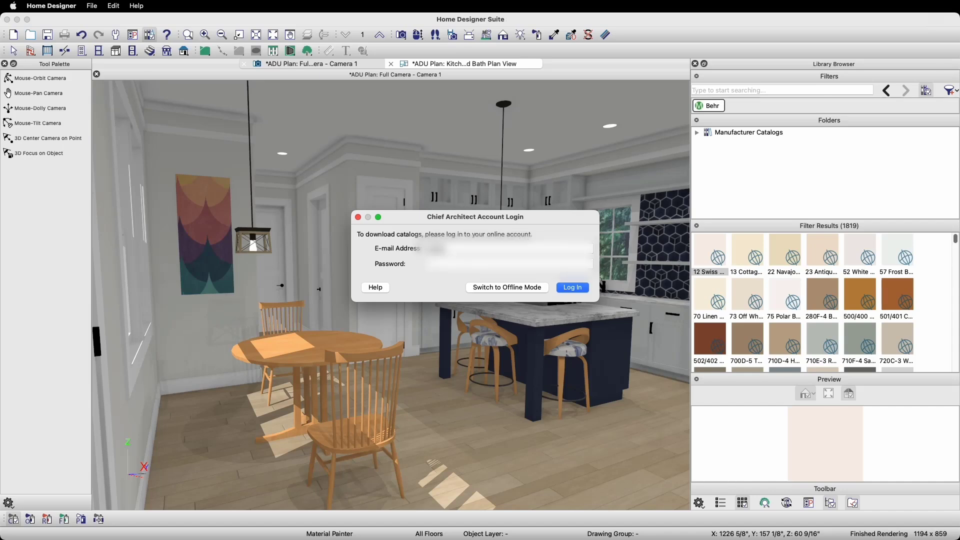
{"action": "type", "text": "@gmail.com"}
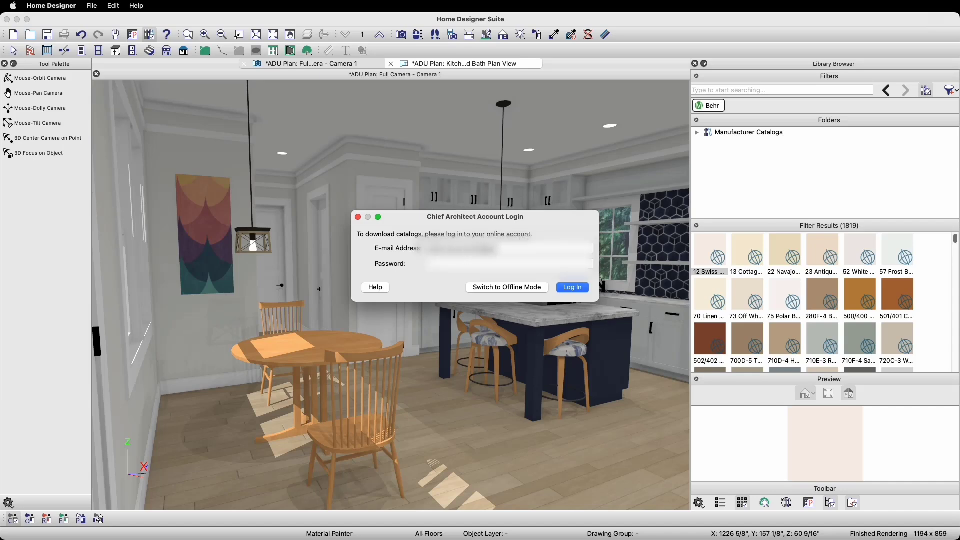
{"action": "type", "text": "password"}
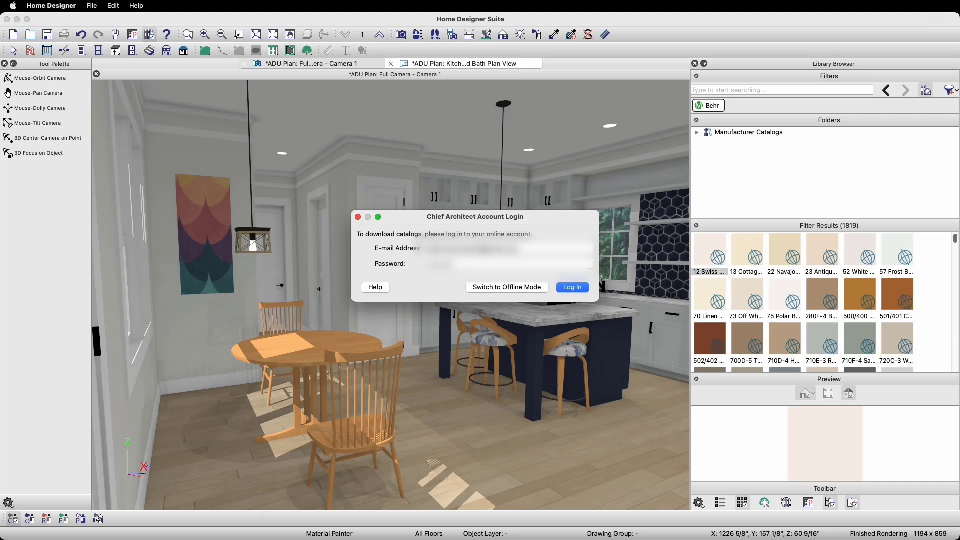
{"action": "key", "text": "Return"}
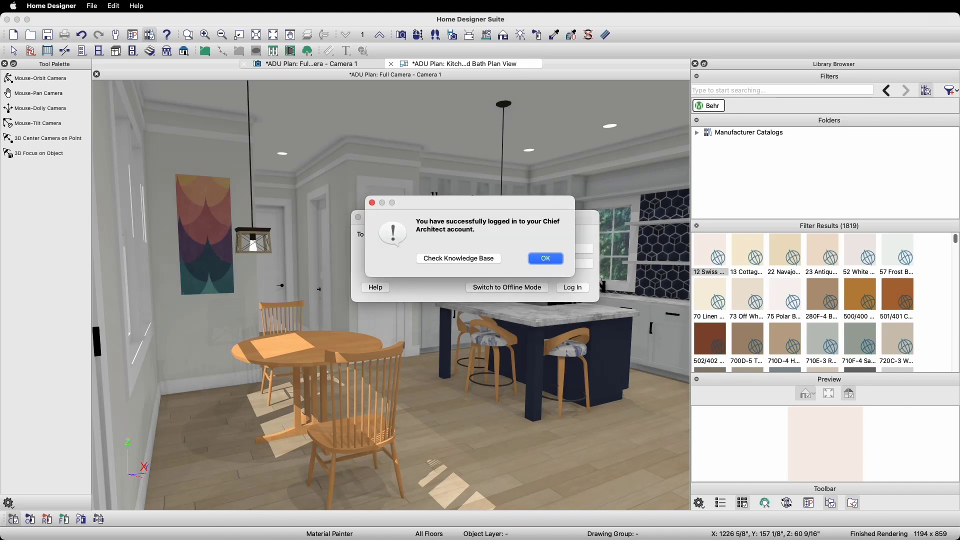
{"action": "left_click", "coordinate": [553, 254]}
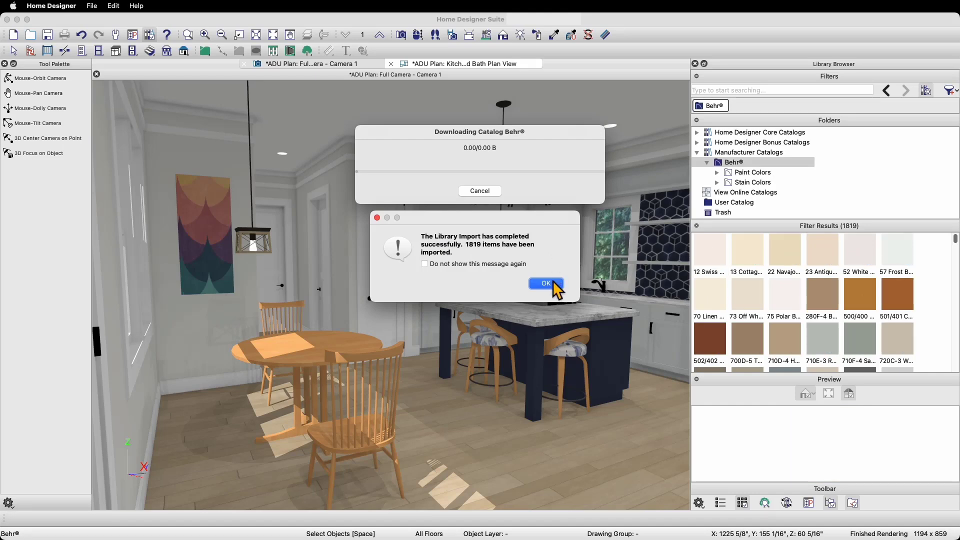
{"action": "left_click", "coordinate": [553, 284]}
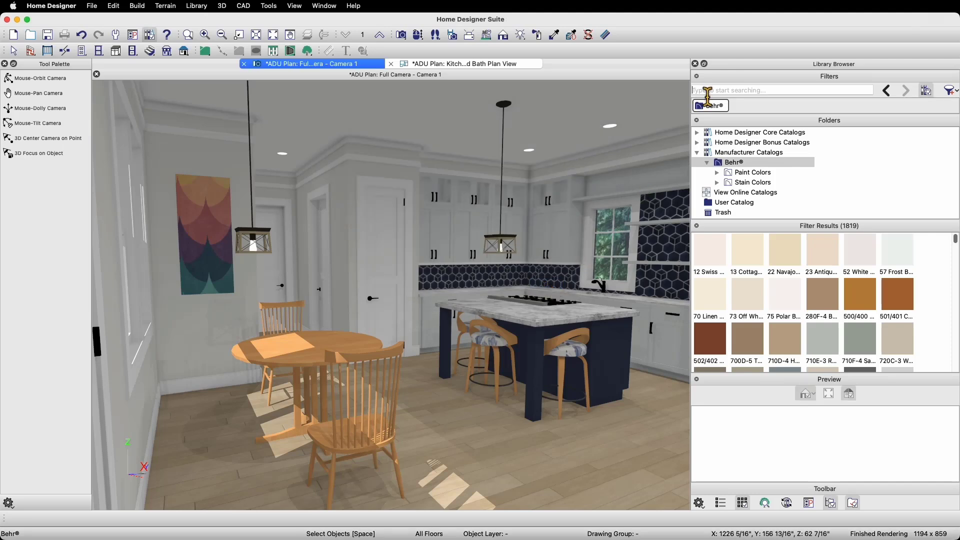
Step: Filter the library to Behr, search 'gray', and select SC-137 Drift Gray
{"action": "type", "text": "behr"}
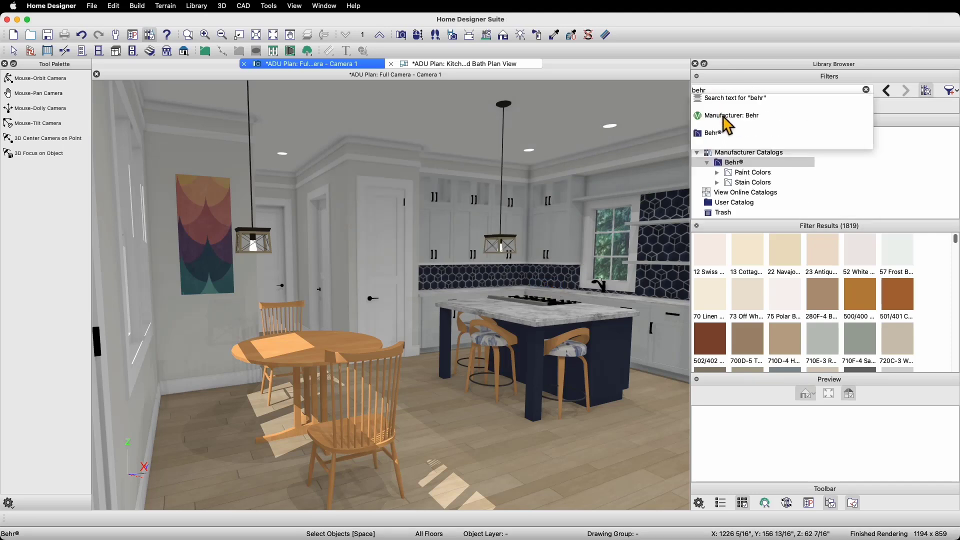
{"action": "left_click", "coordinate": [725, 117]}
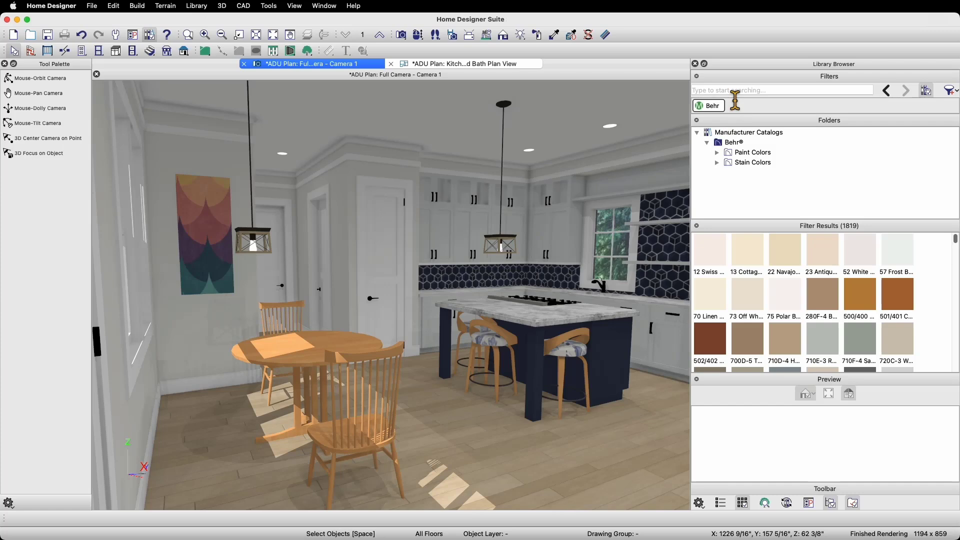
{"action": "left_click", "coordinate": [734, 91]}
{"action": "type", "text": "gray"}
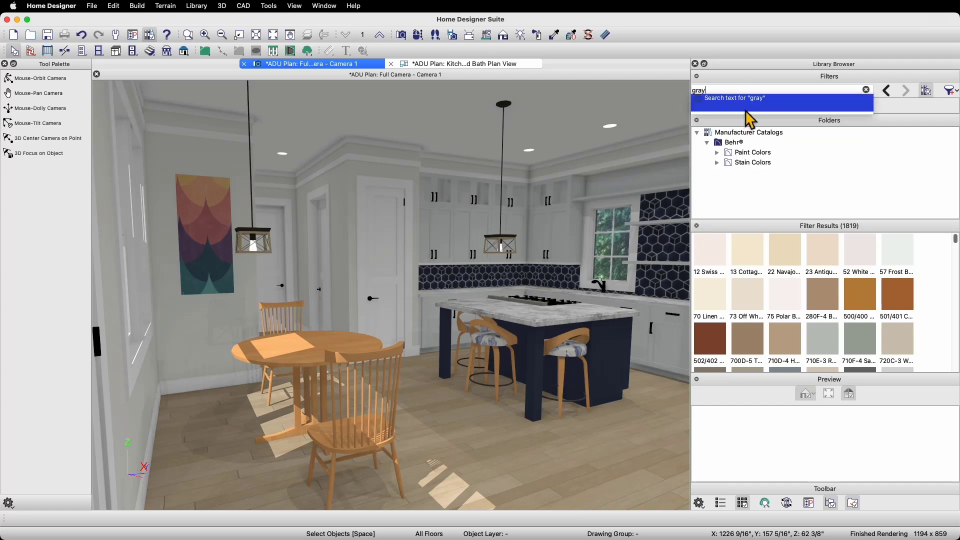
{"action": "left_click", "coordinate": [746, 110]}
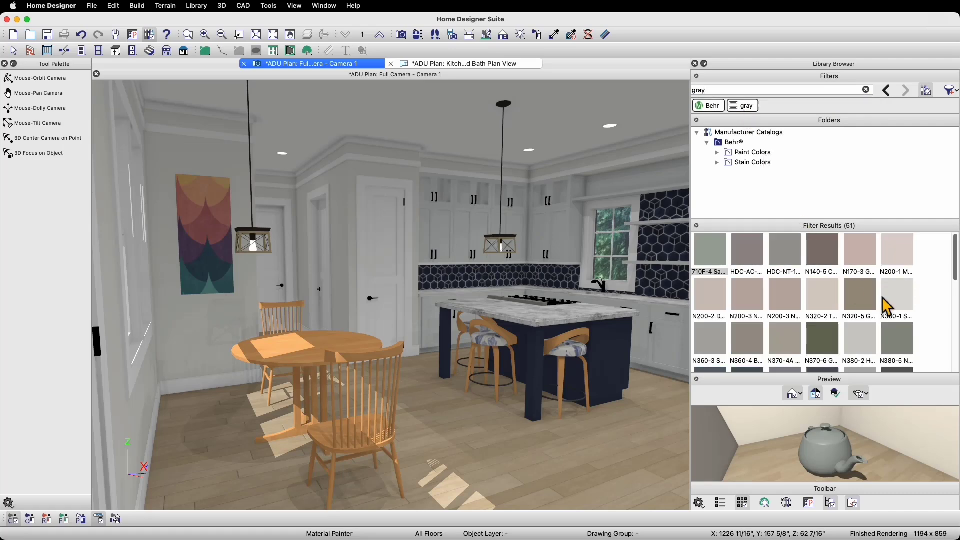
{"action": "scroll", "coordinate": [888, 305], "scroll_direction": "down", "scroll_amount": 10}
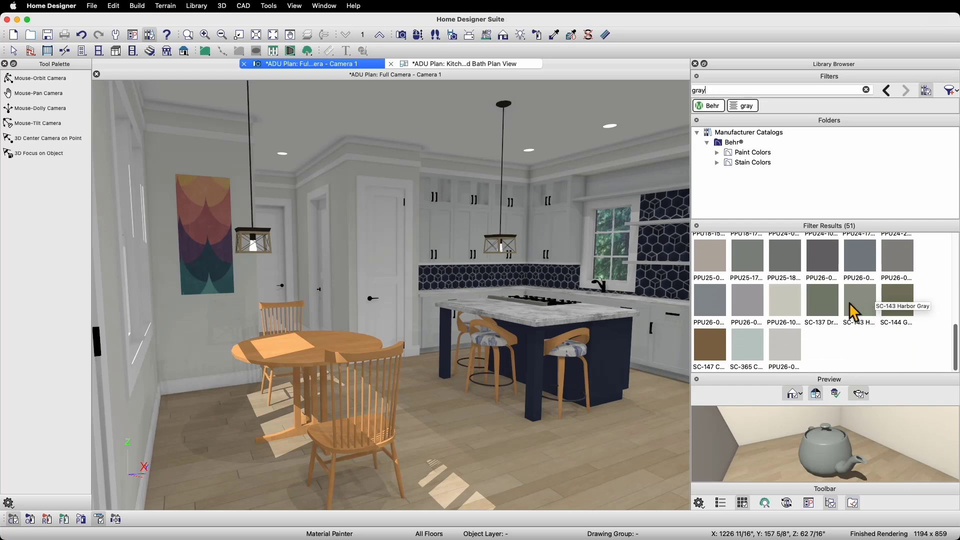
{"action": "left_click", "coordinate": [830, 299]}
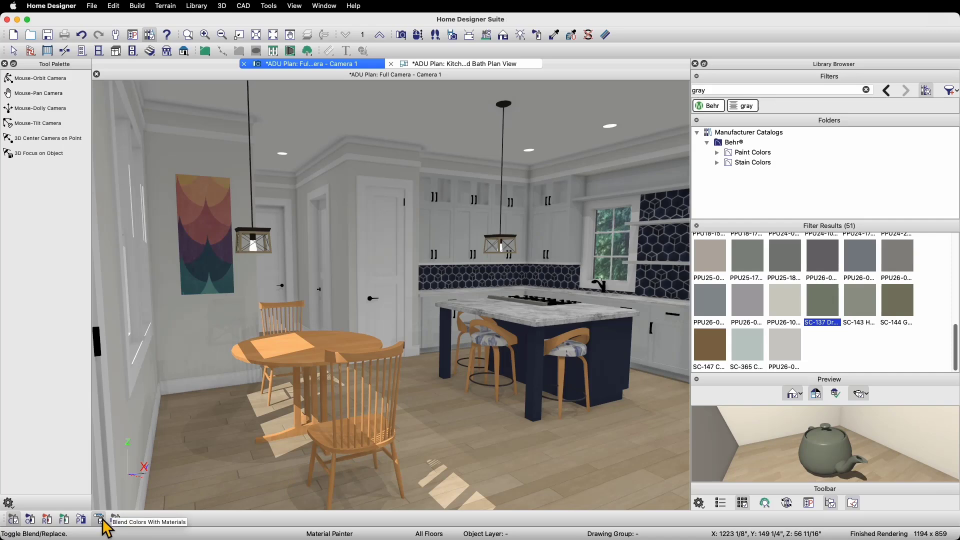
Step: Paint the front chair, round dining table and back chair Drift Gray in the 3D view
{"action": "left_click", "coordinate": [327, 437]}
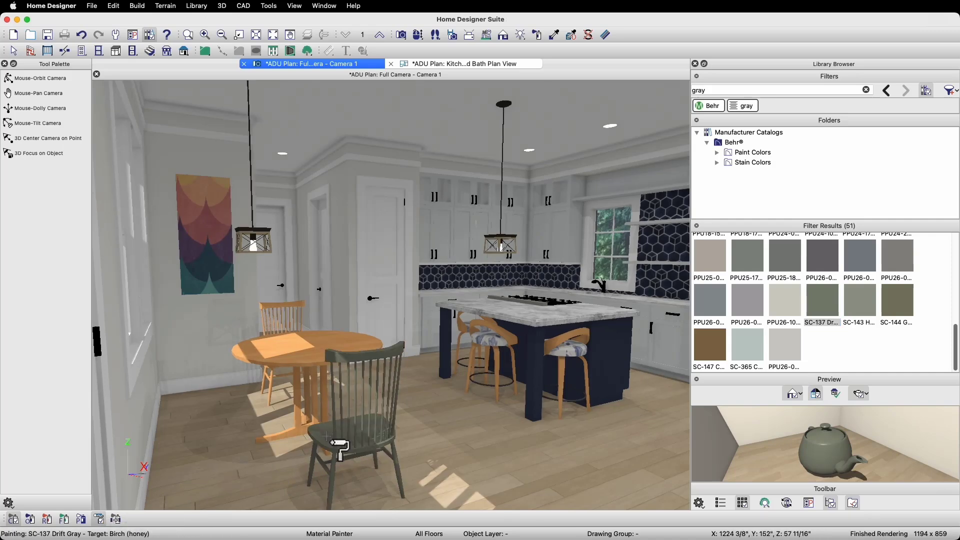
{"action": "left_click", "coordinate": [299, 334]}
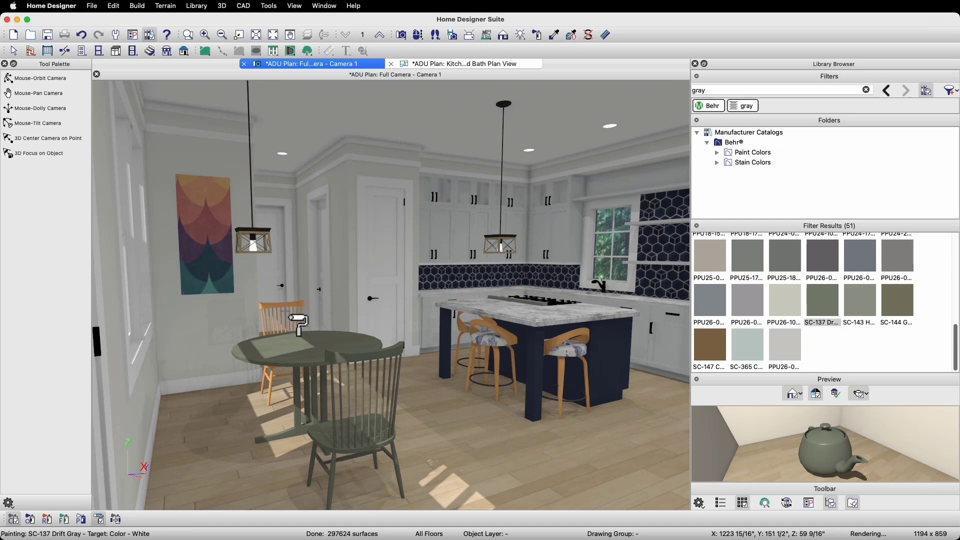
{"action": "left_click", "coordinate": [293, 328]}
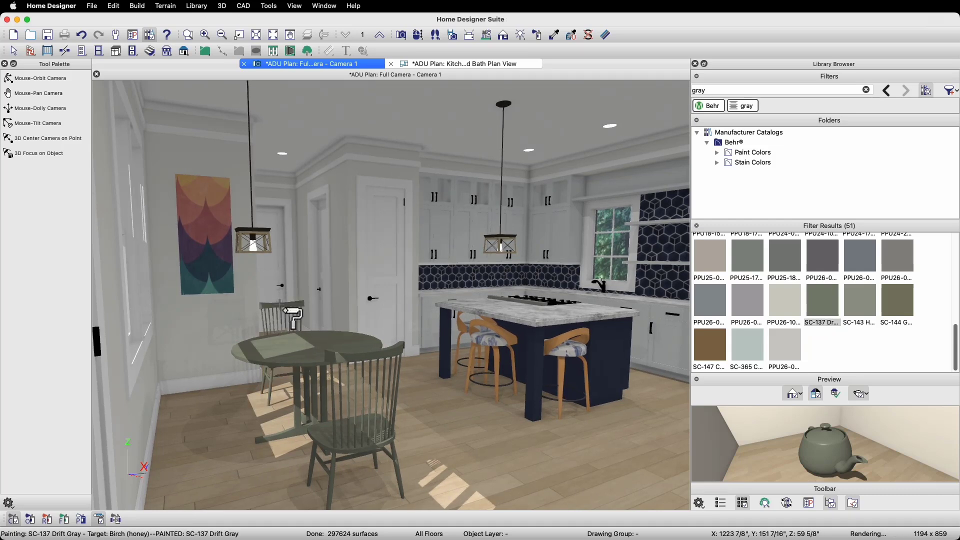